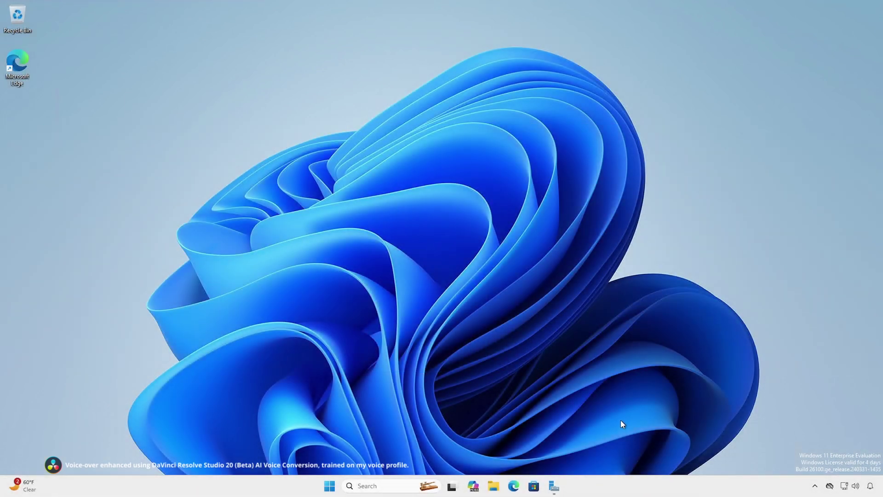
Launch the Certification Authority console for CA05 from the AD CS page and expand dariens-CA05-CA.
click(553, 486)
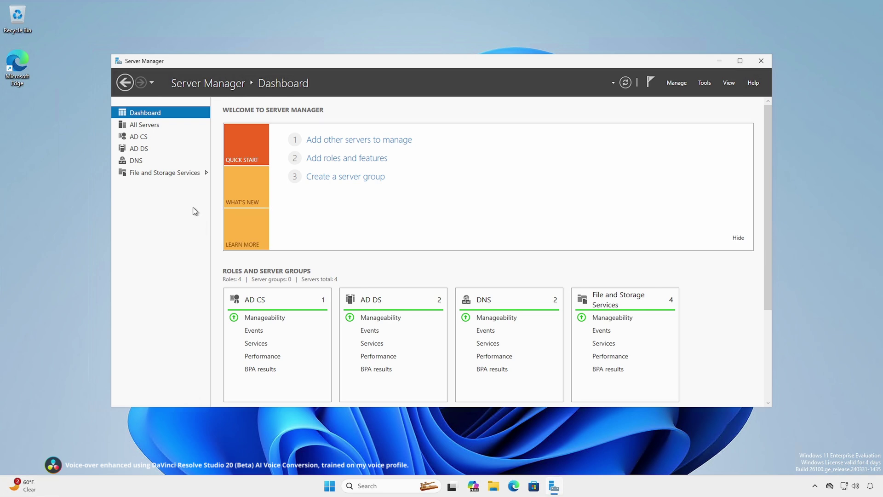
click(144, 138)
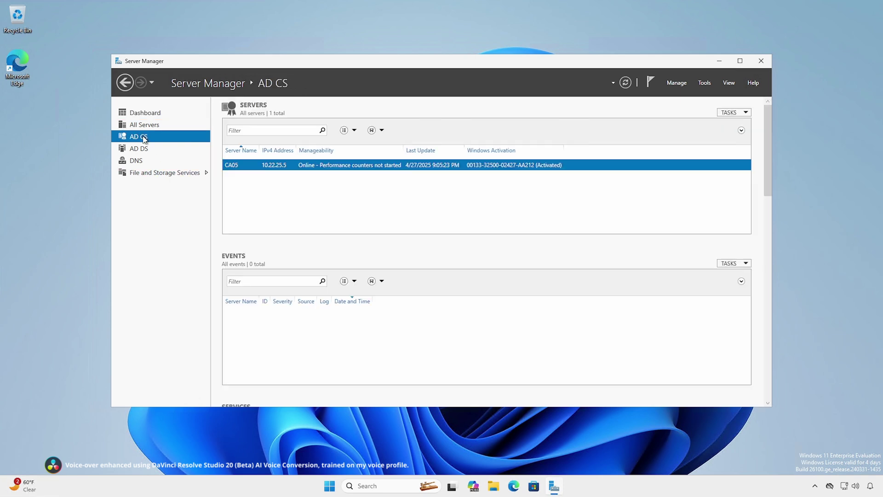
right_click(243, 165)
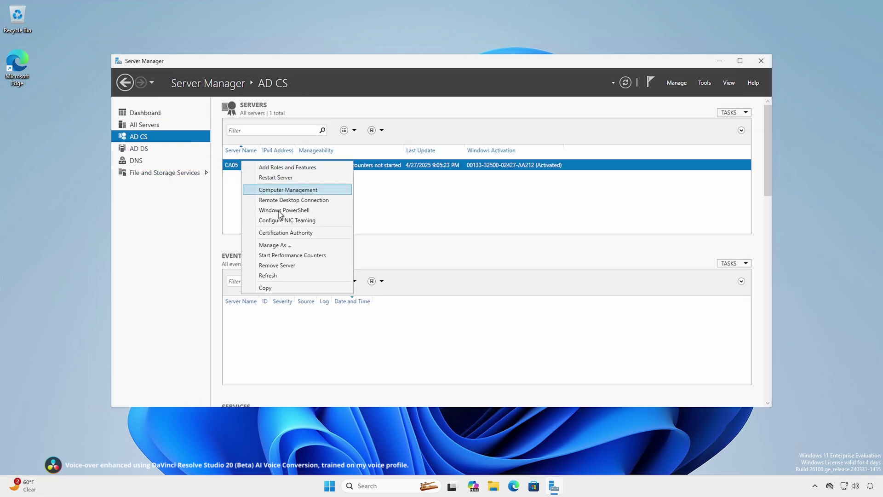
click(292, 232)
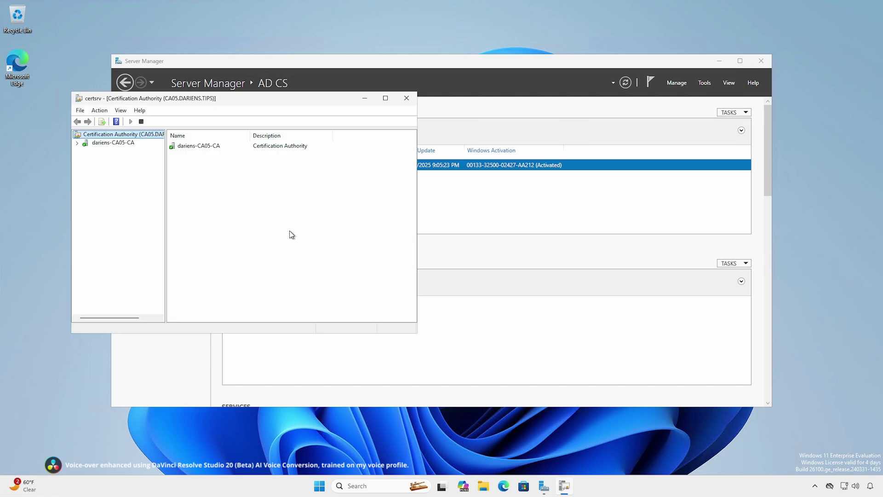
click(78, 144)
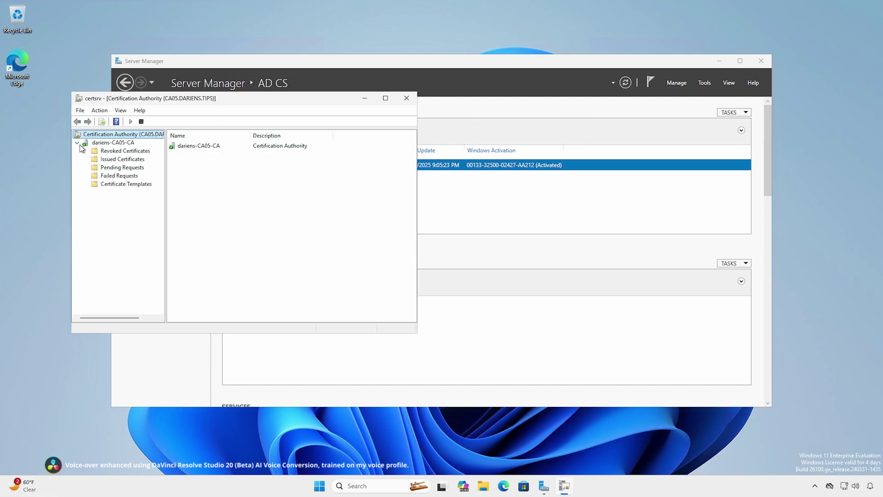
right_click(119, 184)
Open the Certificate Templates Console via Manage and bring up the Computer template's actions.
click(141, 191)
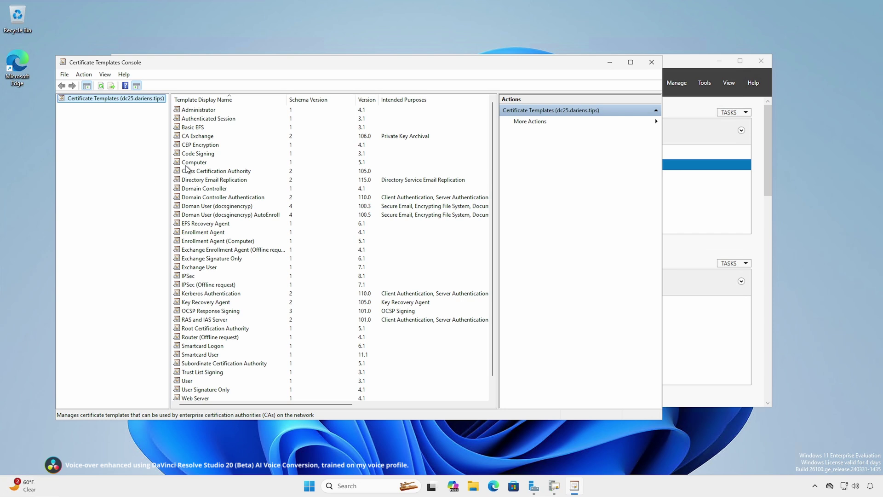
right_click(189, 165)
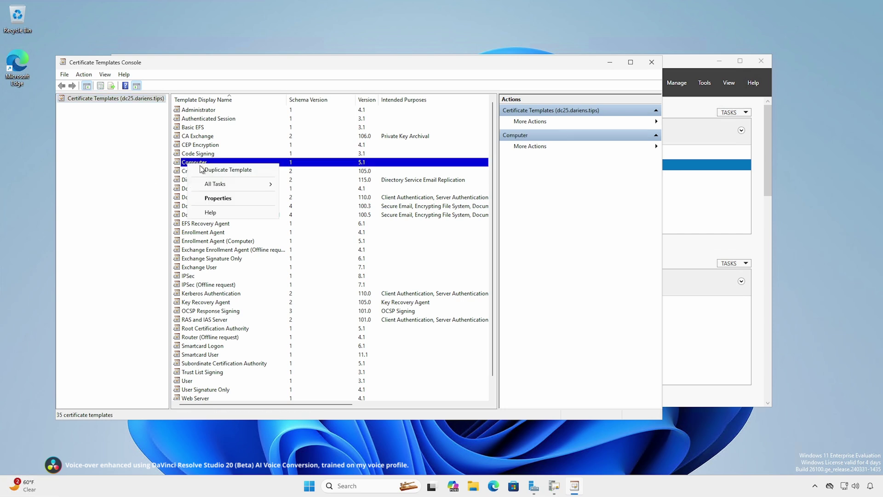
Duplicate the Computer template with Windows Server 2012 / Windows 8 compatibility.
click(198, 170)
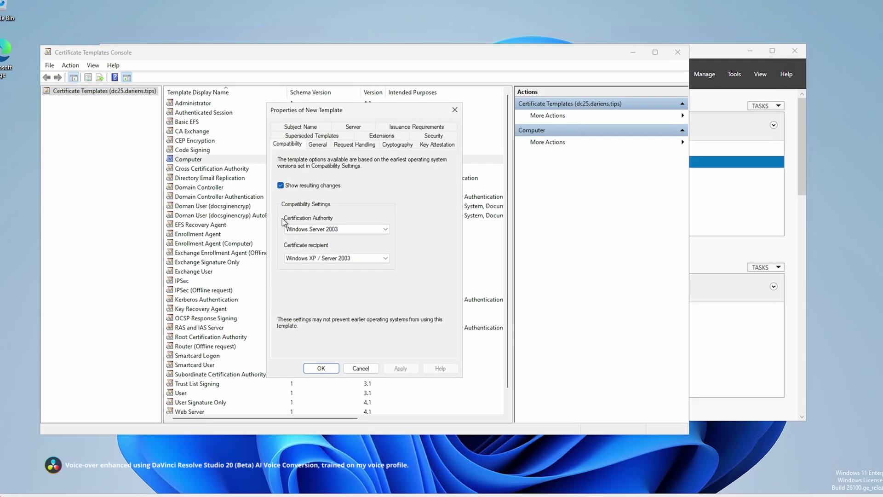
click(294, 228)
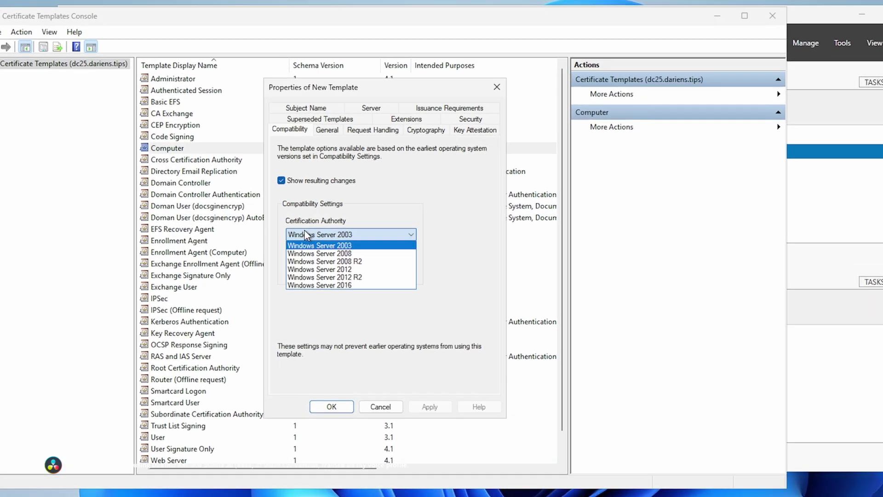
click(322, 250)
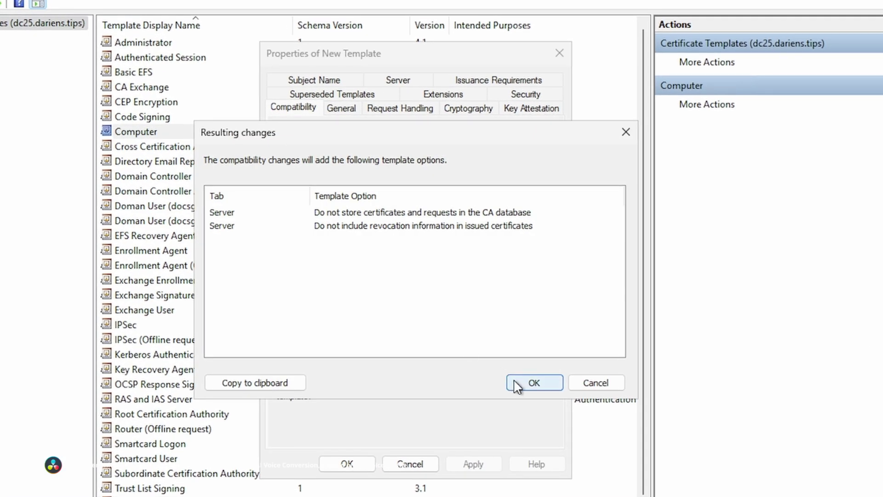
click(515, 381)
click(388, 290)
click(404, 332)
click(528, 382)
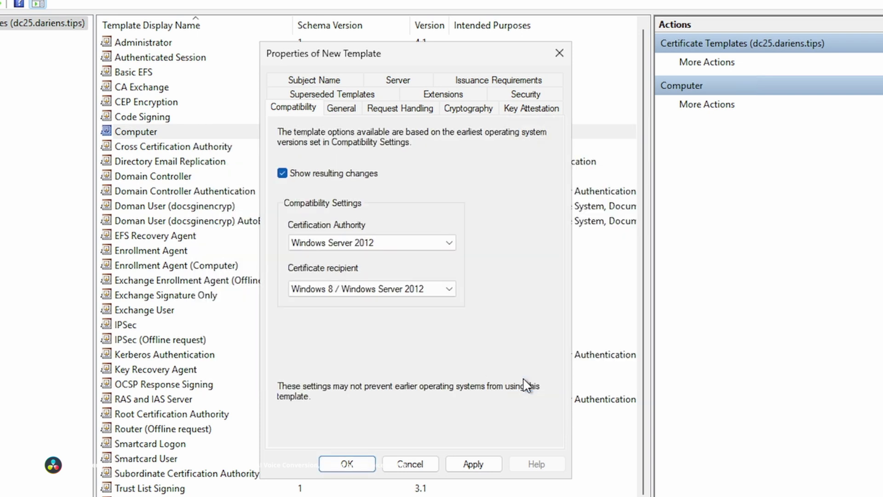
Name the new template 'Computer (Autoenroll)' with a 3-year validity period.
click(344, 110)
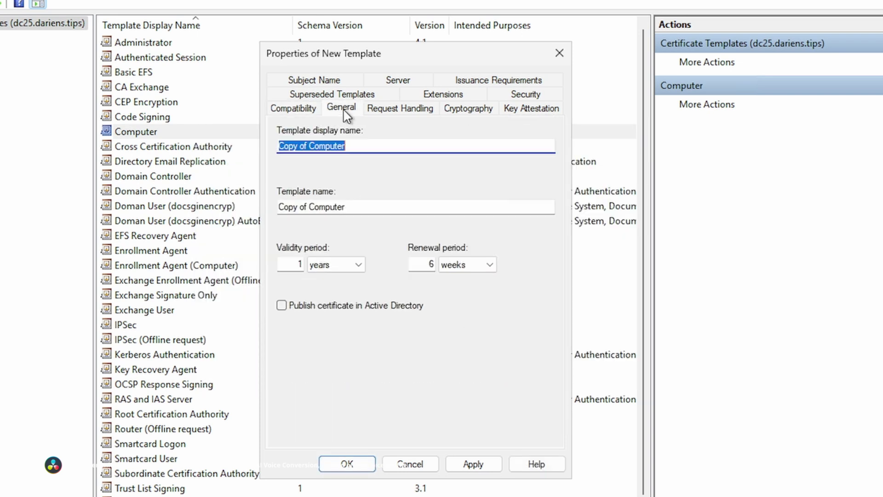
drag(311, 146, 216, 162)
key(Delete)
key(End)
text((Autoenroll))
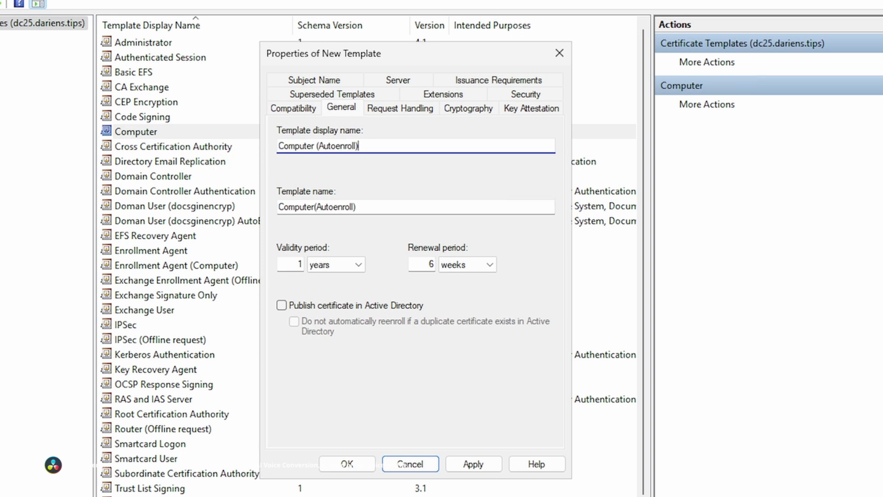
double_click(290, 268)
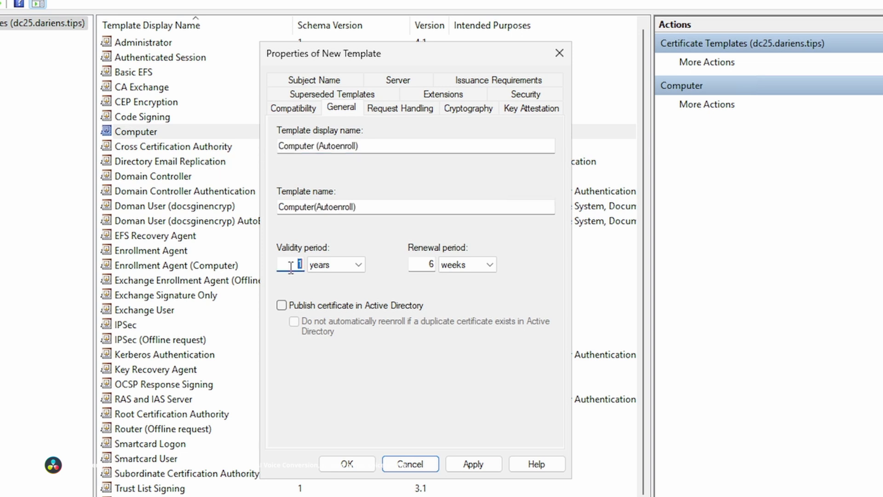
text(3)
key(Tab)
Use Common name subject format, grant Domain Computers Autoenroll, and save the template.
click(311, 82)
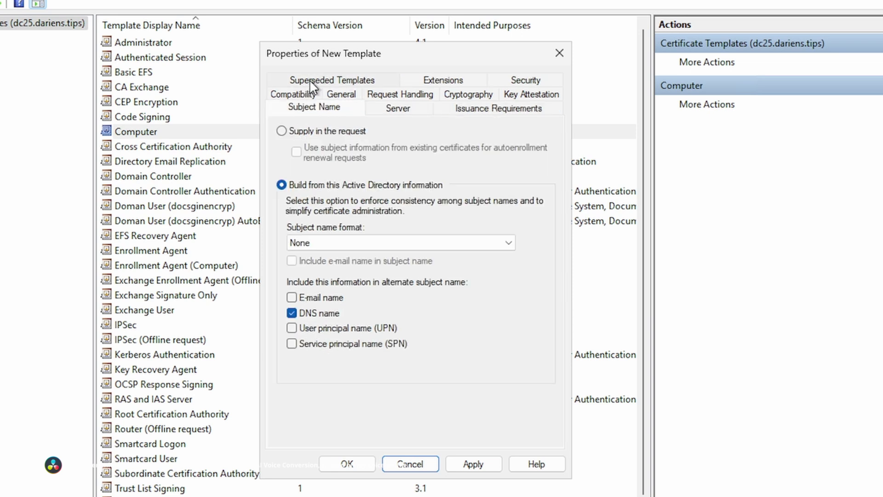
click(339, 242)
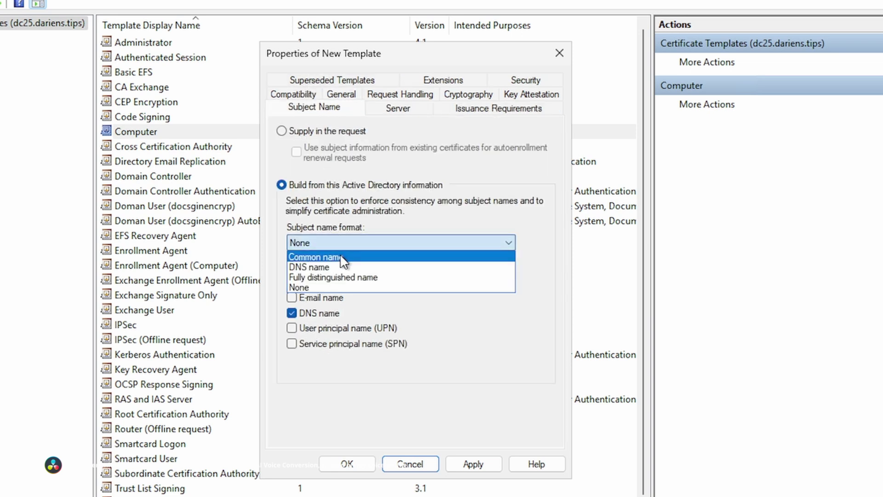
click(343, 257)
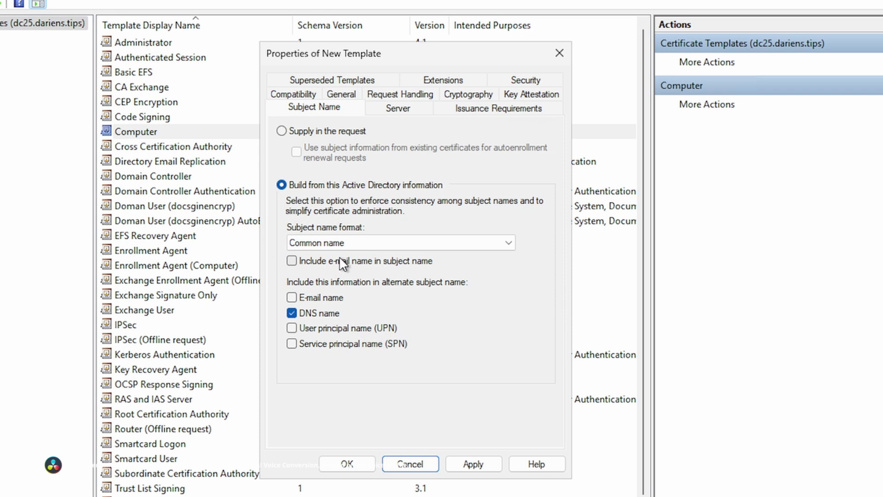
click(506, 83)
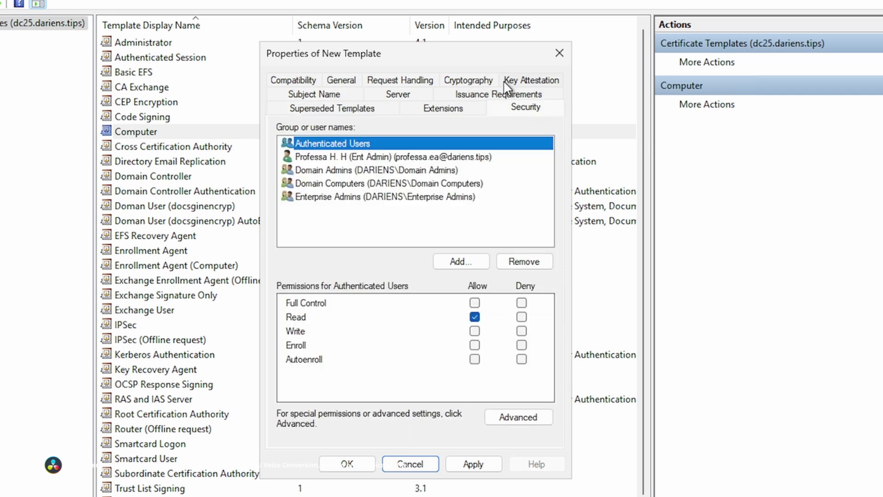
click(439, 182)
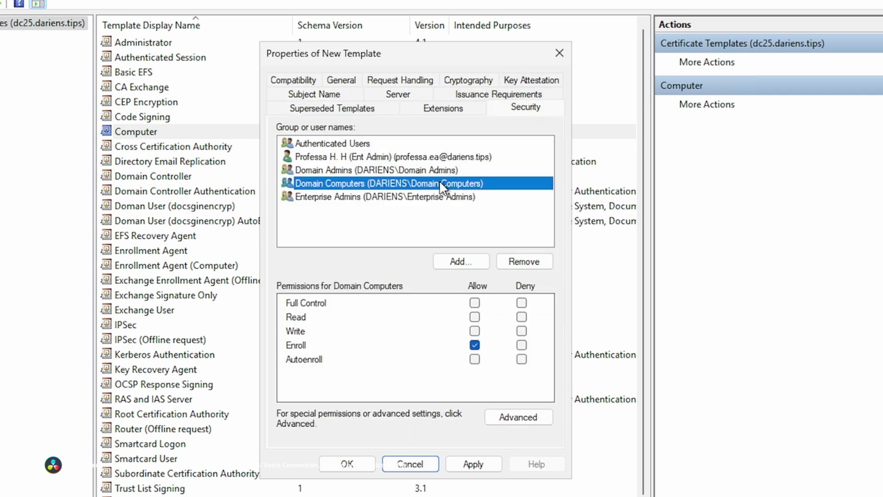
click(475, 359)
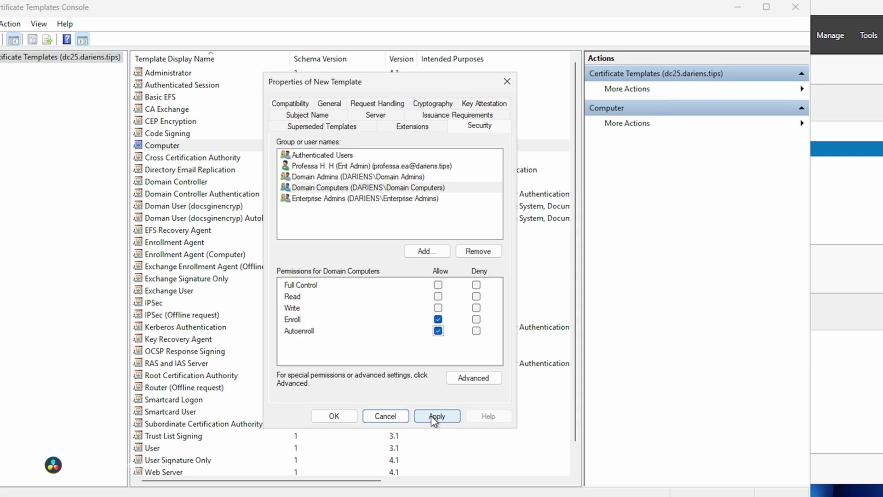
click(474, 464)
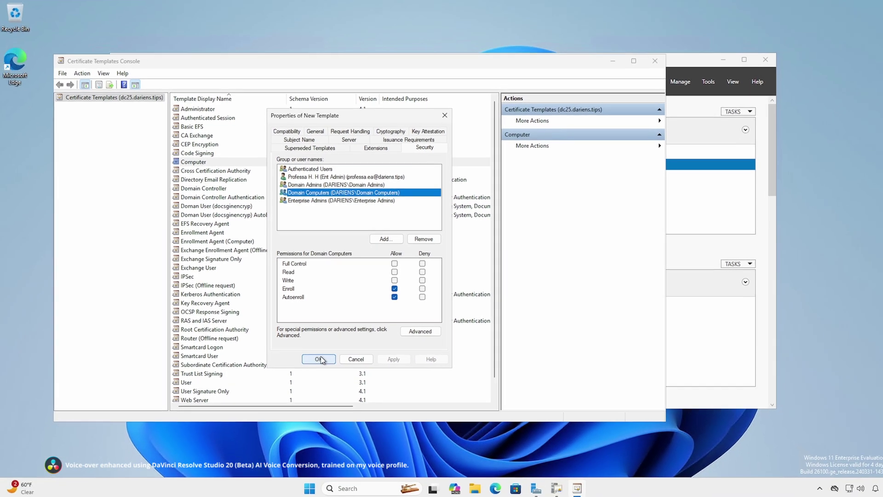
click(319, 359)
Add Computer (Autoenroll) as a Certificate Template to Issue on the CA.
click(612, 60)
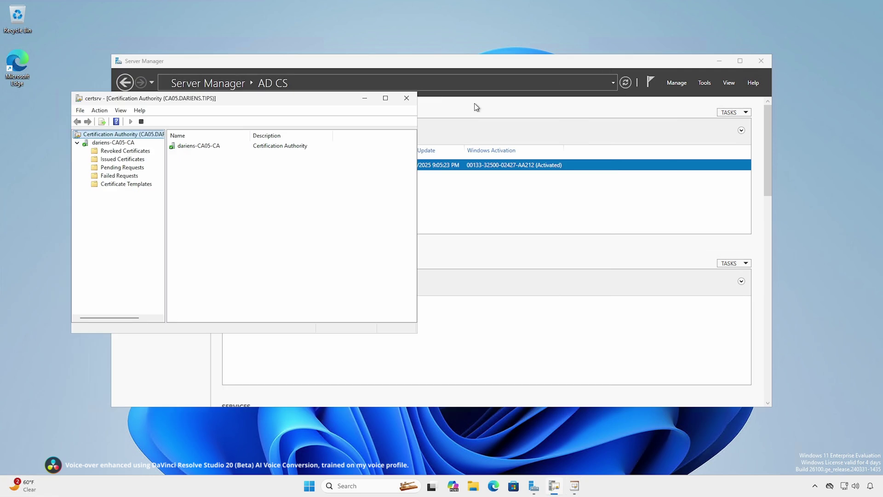
right_click(144, 185)
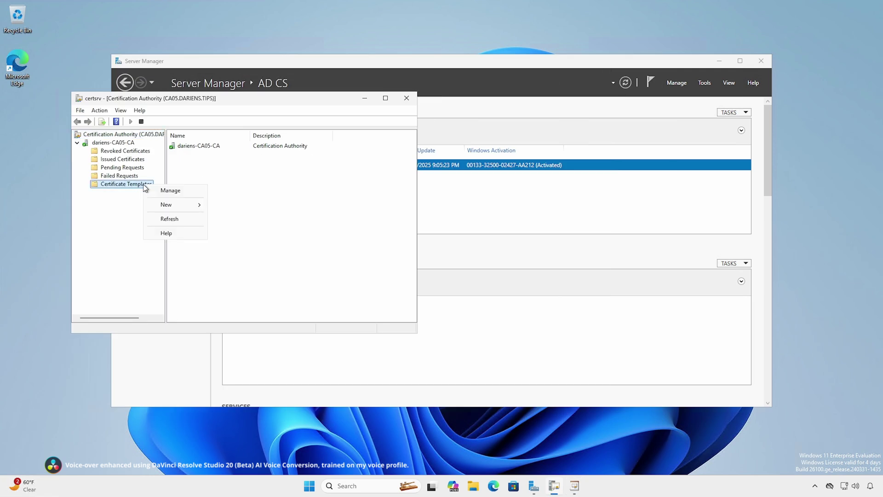
mouse_move(165, 204)
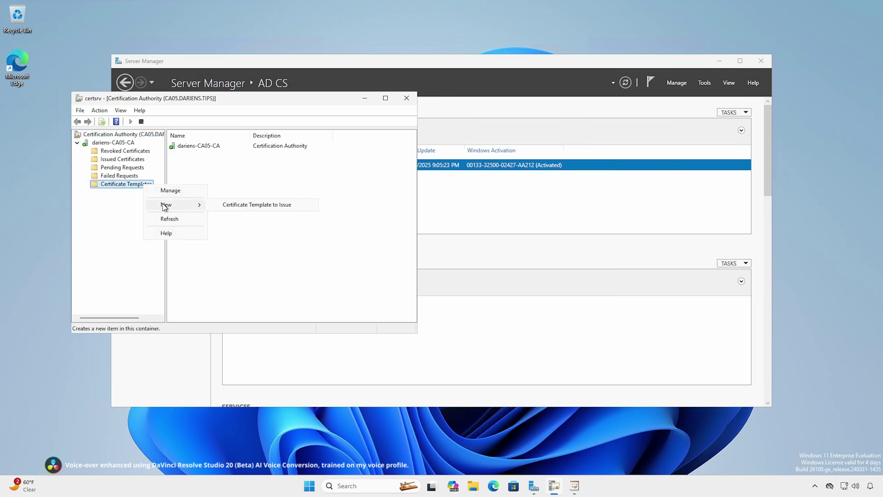
click(236, 207)
click(163, 228)
click(311, 288)
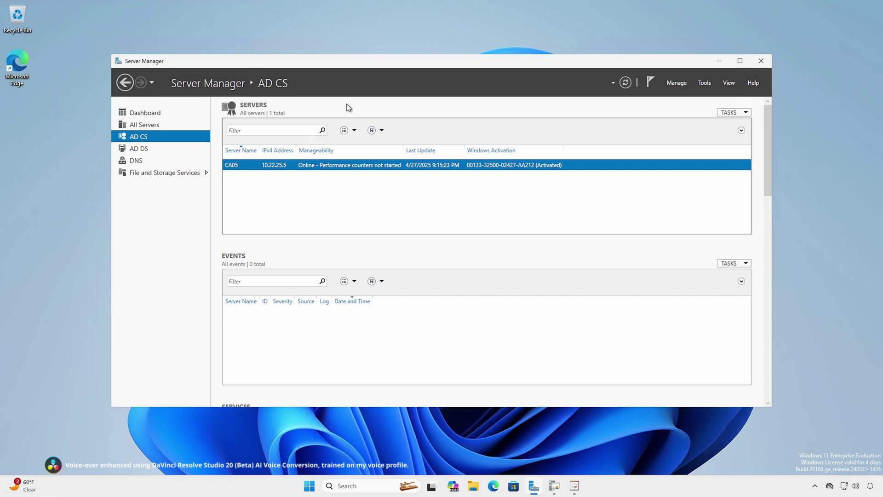
Create and link a GPO named Computer Certificate Auto Enroll on dariens.tips, then edit it.
click(714, 85)
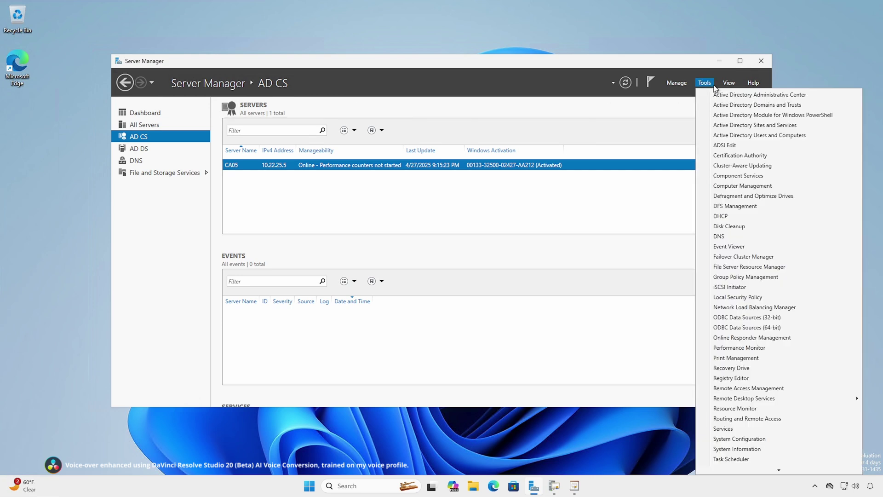
click(720, 277)
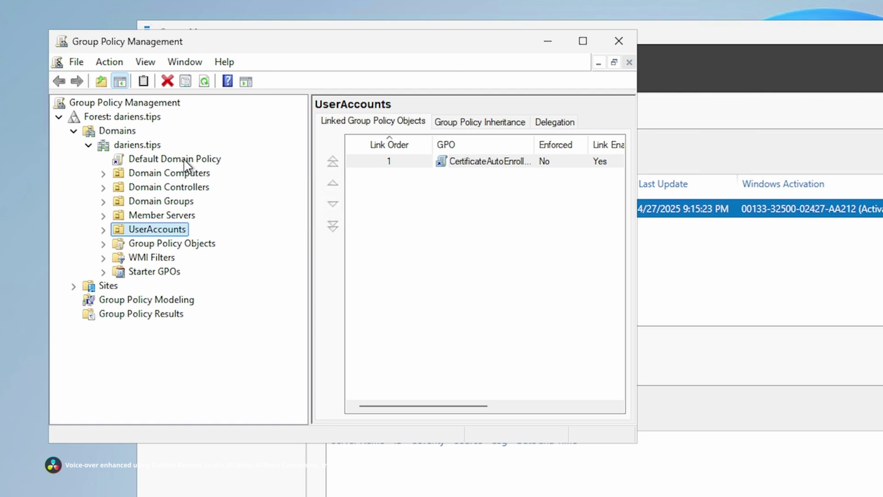
click(138, 145)
right_click(140, 149)
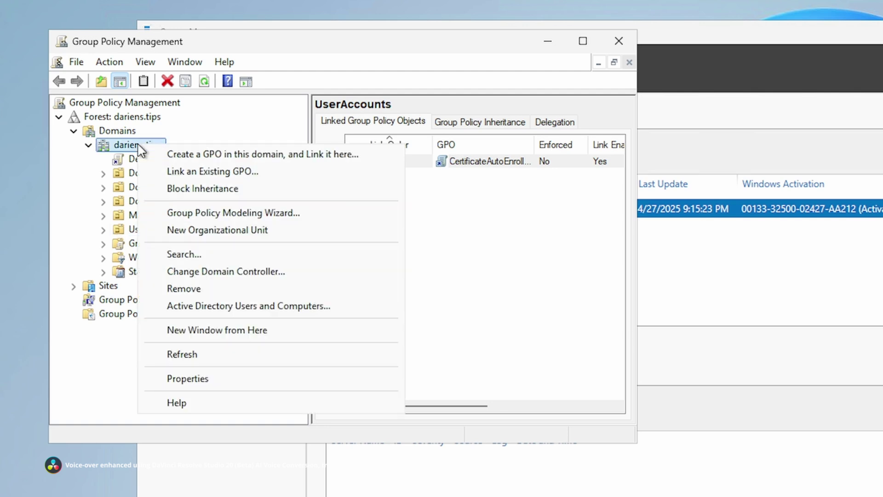
click(181, 160)
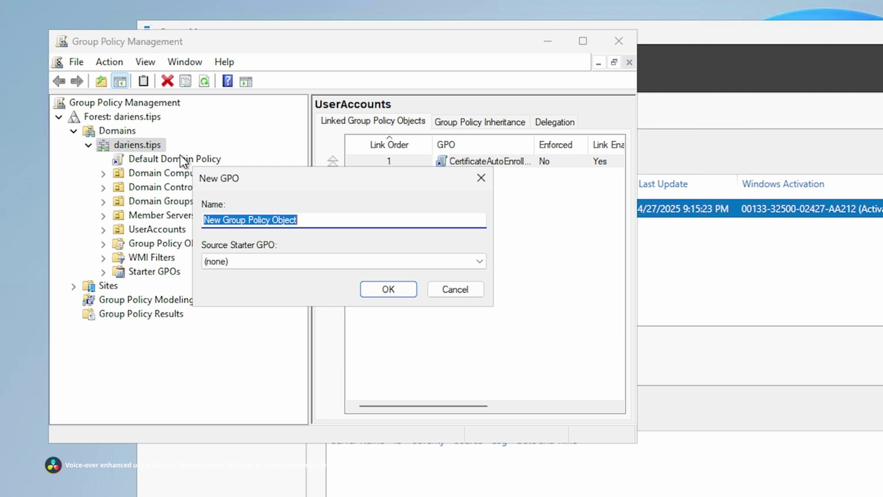
key(ctrl+v)
click(368, 288)
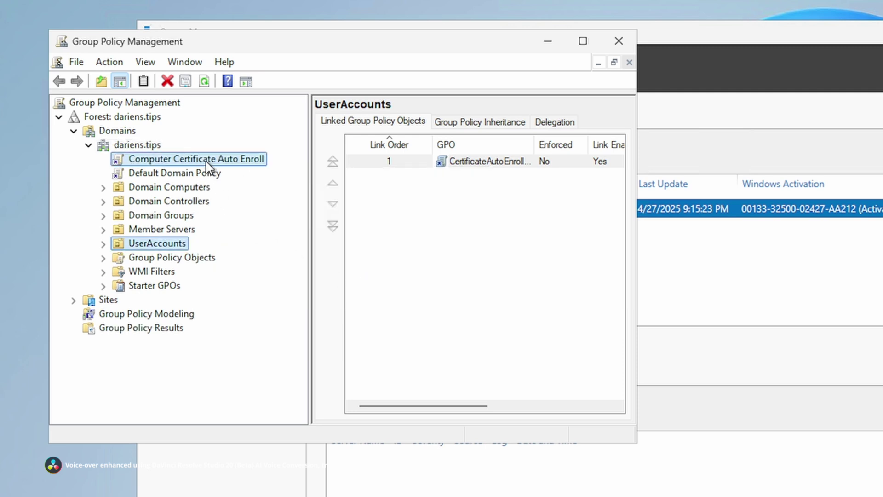
right_click(206, 166)
click(232, 171)
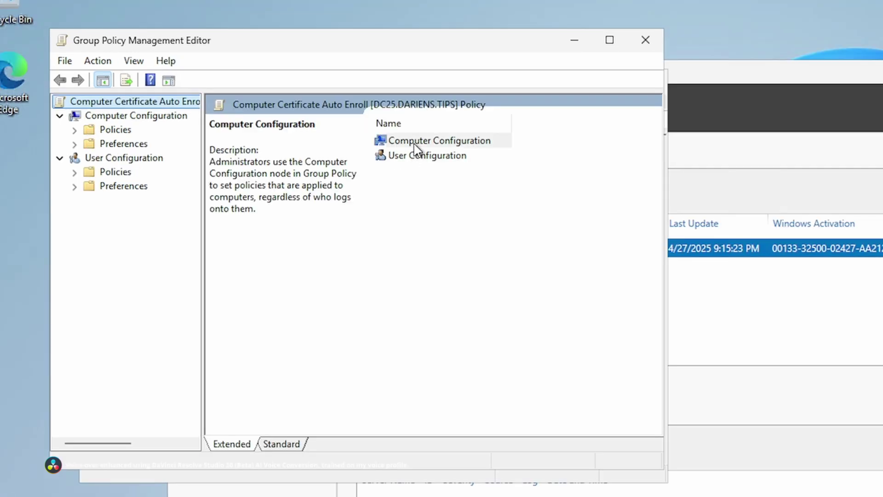
Go to Computer Configuration > Windows Settings > Security Settings > Public Key Policies auto-enrollment settings.
double_click(414, 143)
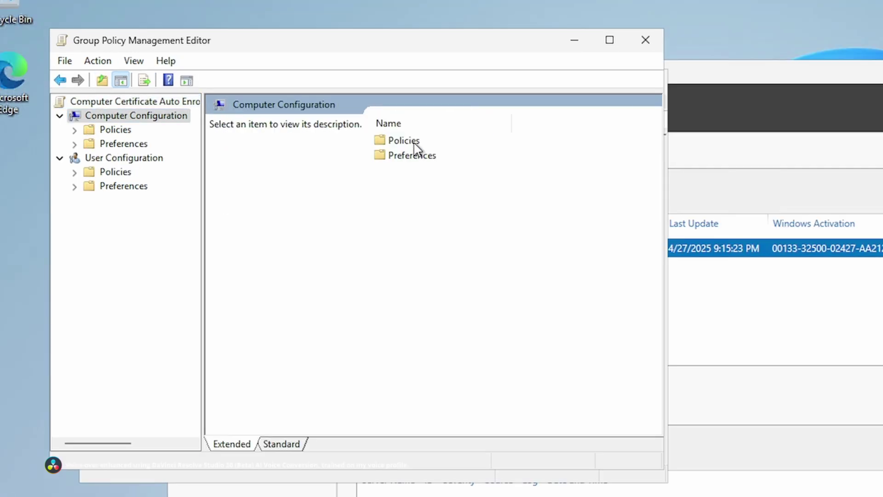
double_click(416, 147)
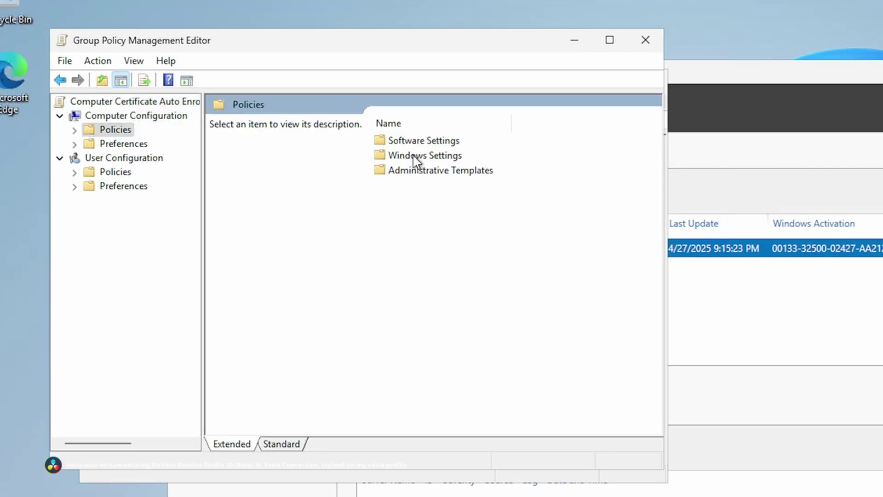
double_click(415, 156)
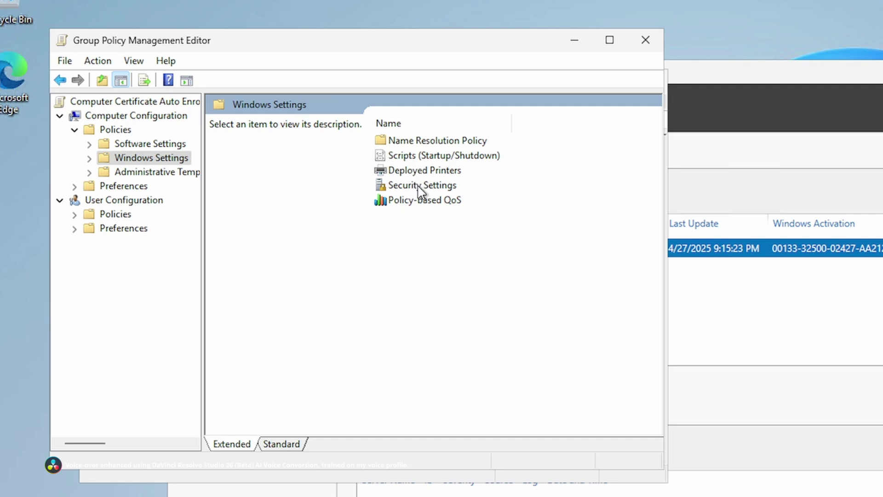
double_click(420, 192)
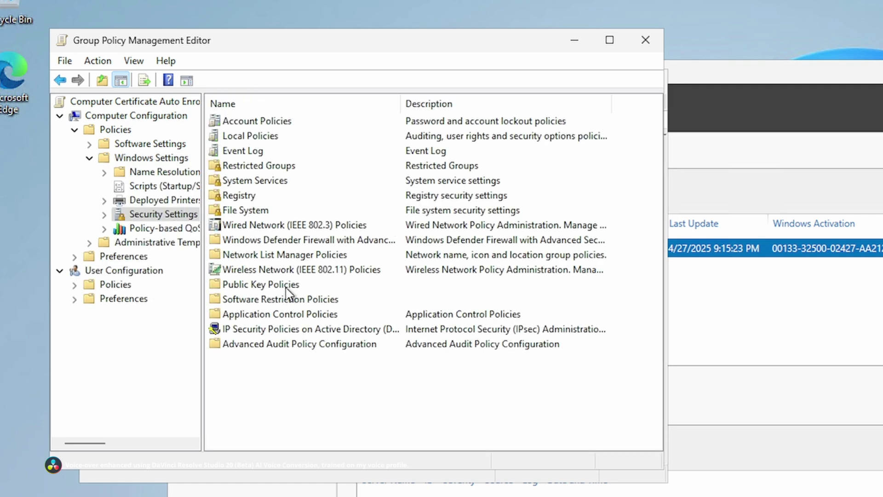
double_click(290, 285)
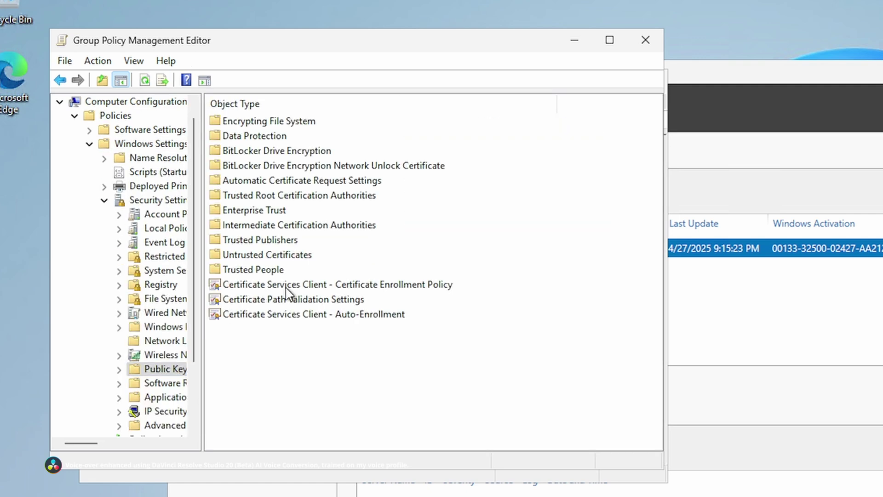
double_click(305, 315)
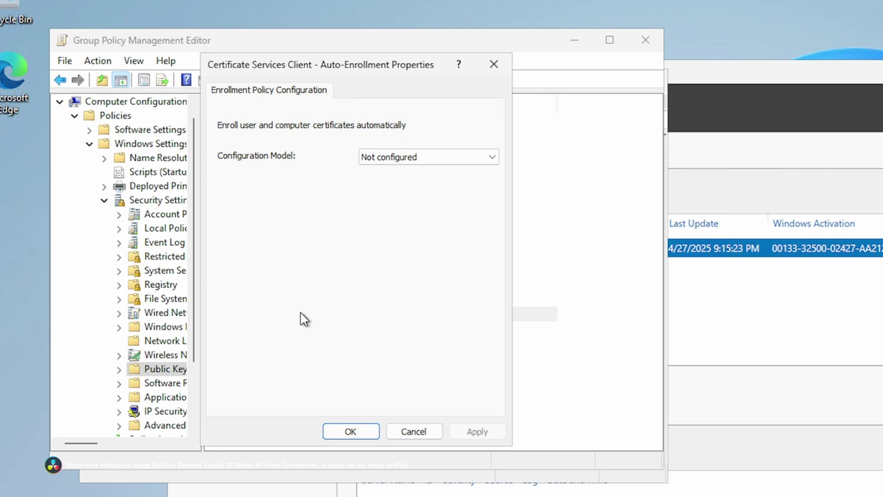
Enable auto-enrollment with renewal and template-update options, then close both policy windows.
click(404, 159)
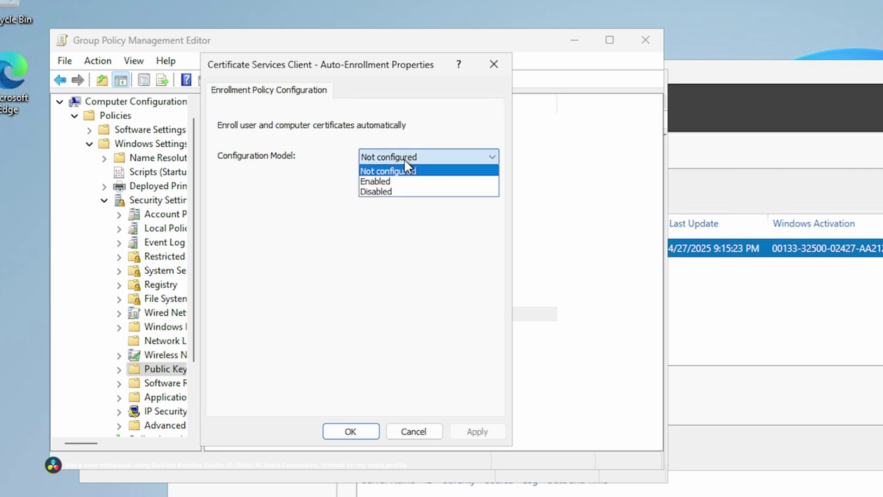
click(399, 181)
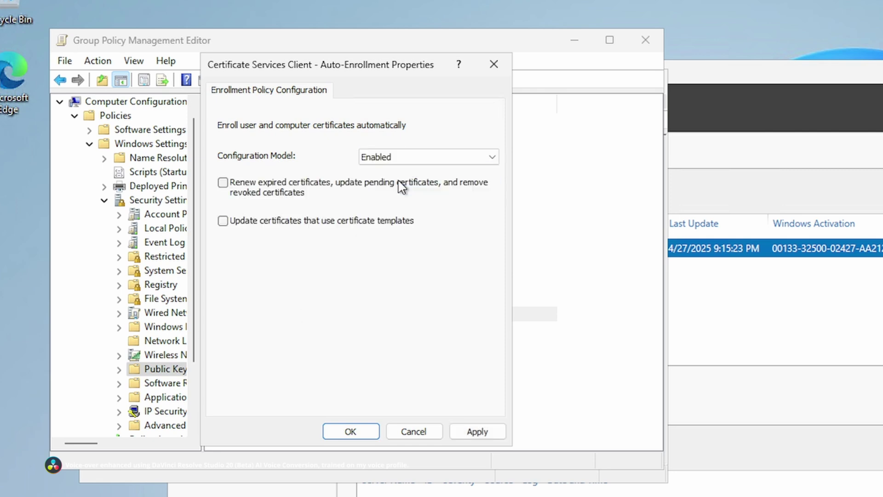
click(222, 183)
click(223, 220)
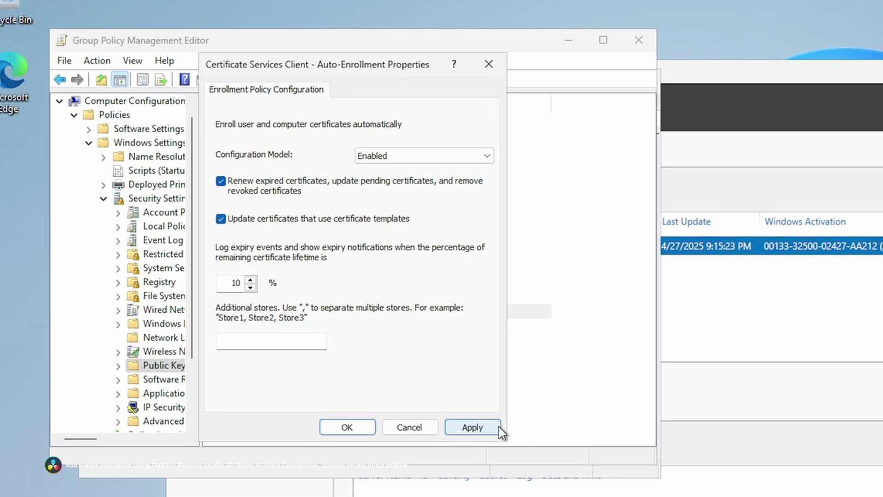
click(499, 430)
click(347, 427)
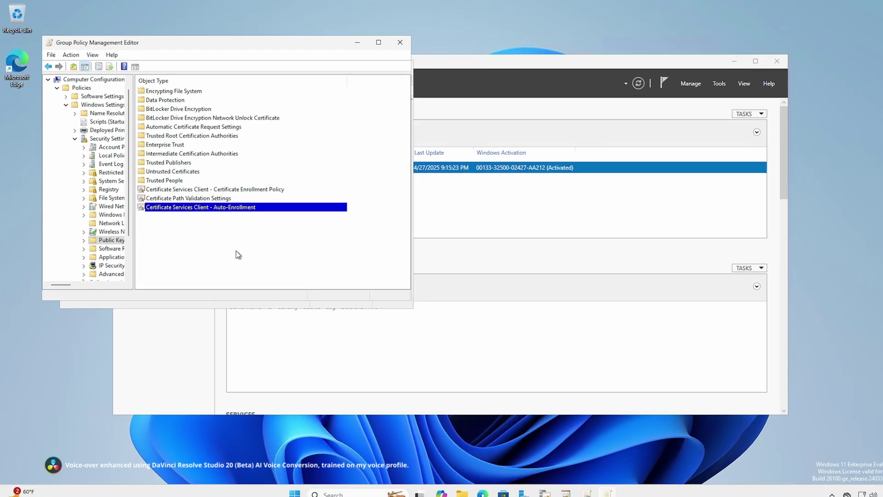
click(393, 43)
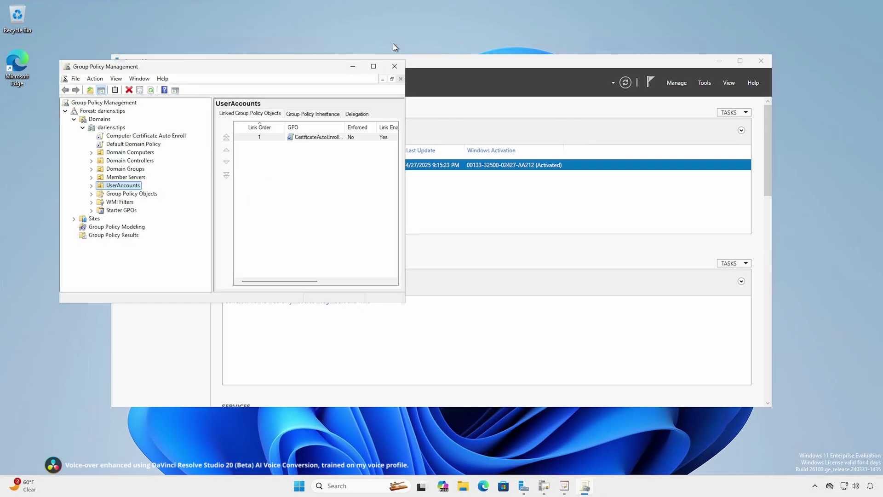
click(394, 69)
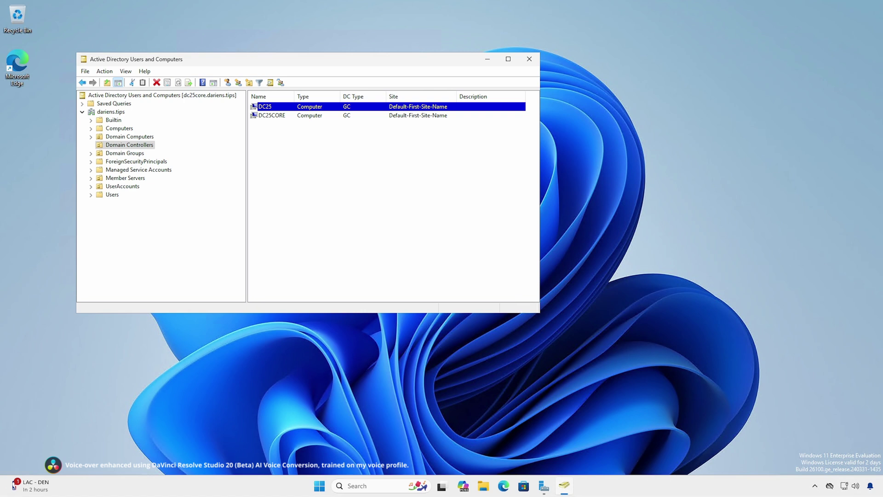
Open DC25's properties and view its Member Of group memberships.
key(Return)
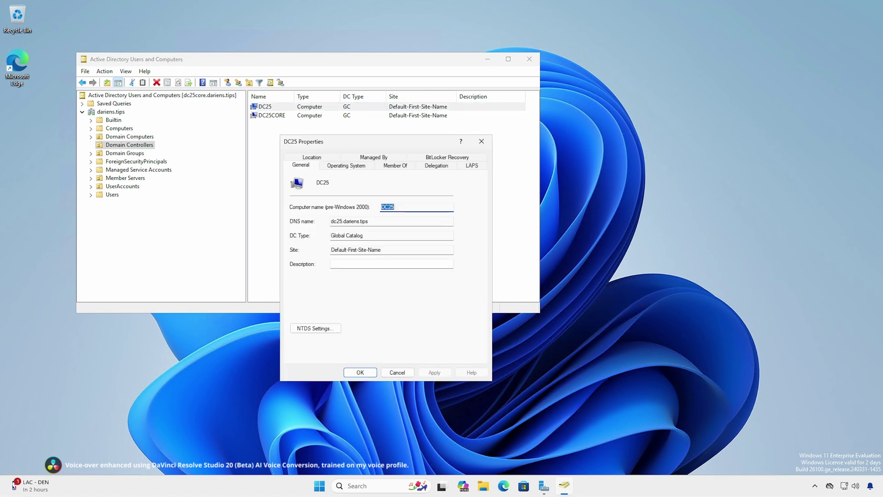
key(ctrl+Tab)
key(ctrl+Tab)
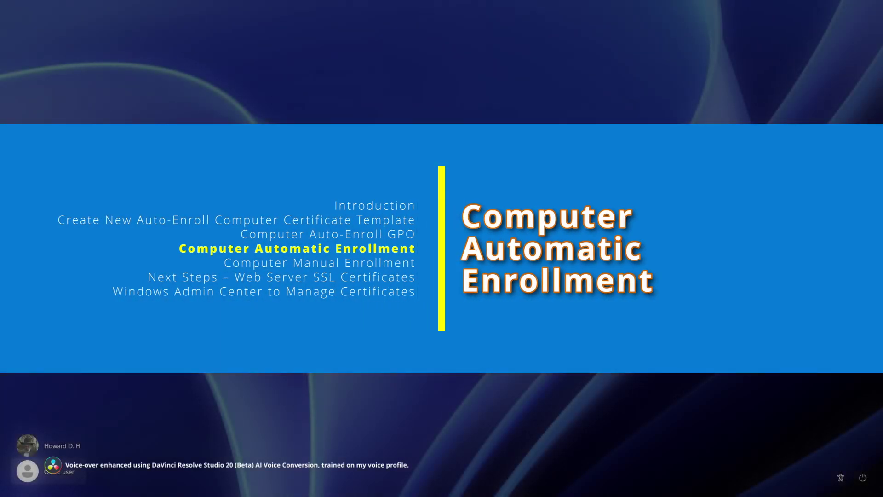
Sign in to the machine with the account username and password.
text(subscribe.to)
key(Tab)
text(••••••••••)
key(Return)
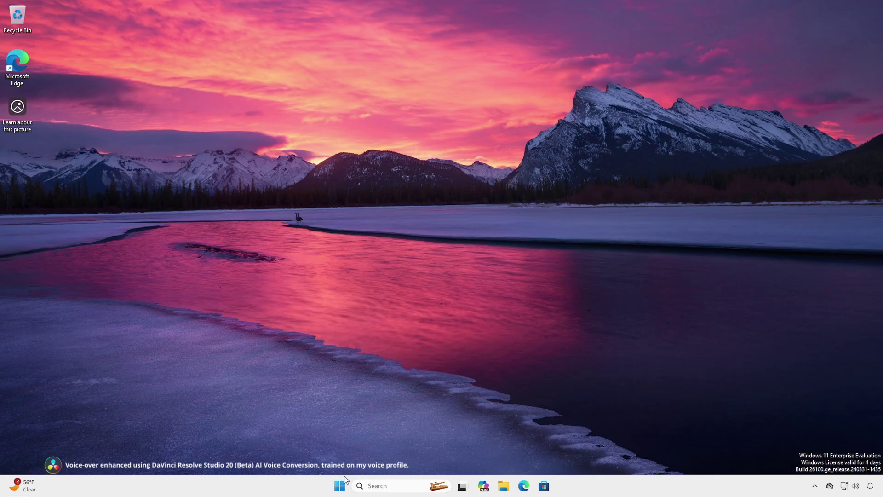
In Terminal, list Cert:\LocalMachine\My and show all properties of the win11paw certificate.
right_click(340, 486)
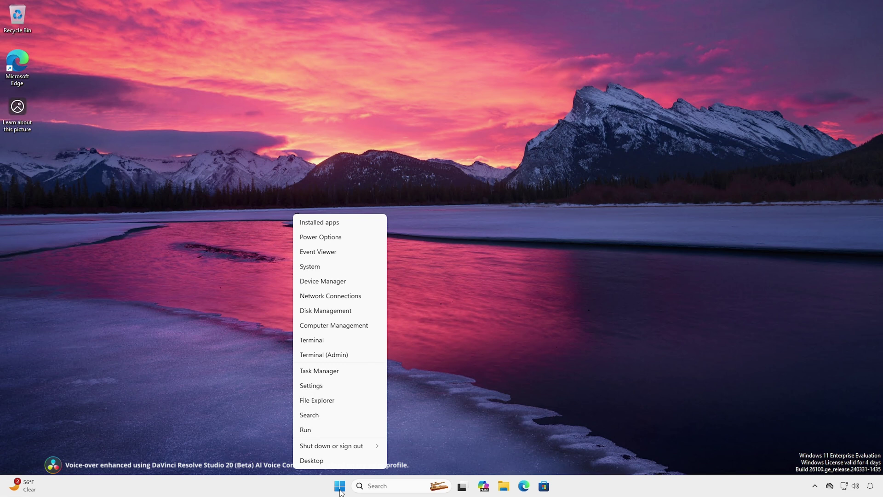
click(334, 342)
text(dir Cert:\LocalMachine\My\)
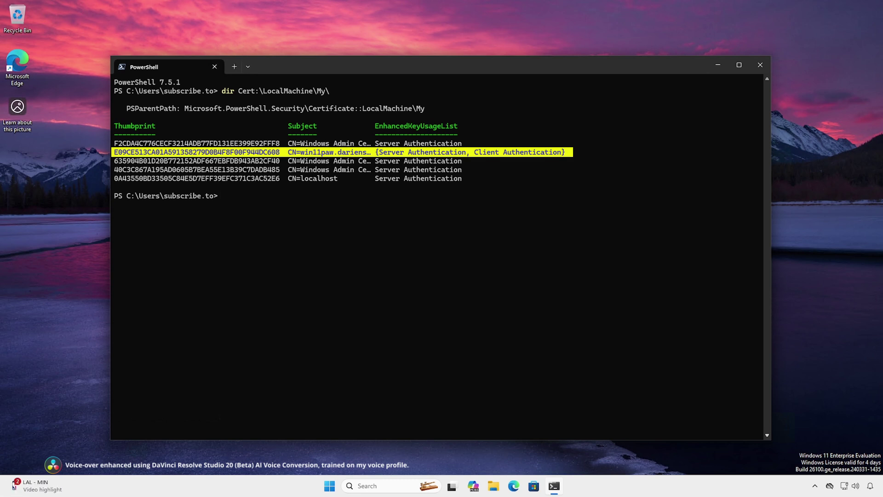
text(Get-Item Cert:\LocalMachine\My\E09CE513CA01A591358279D0B4F8F00F944DC608 | Select-Object *)
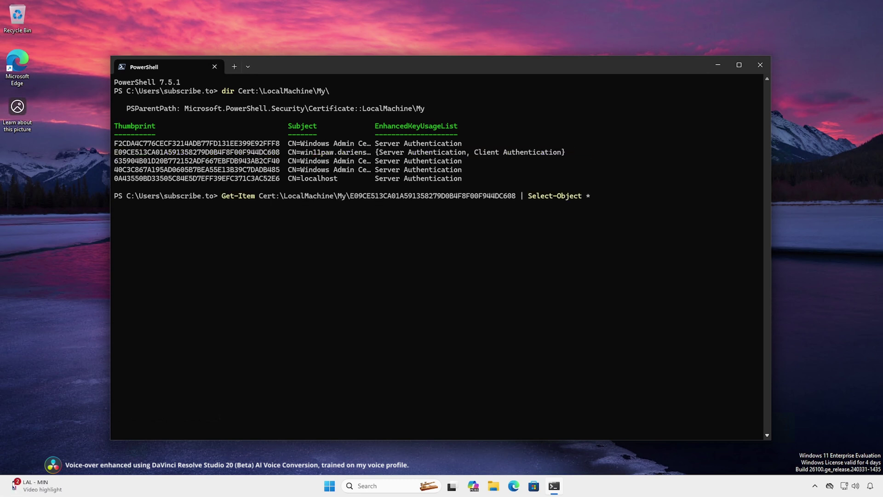
key(Return)
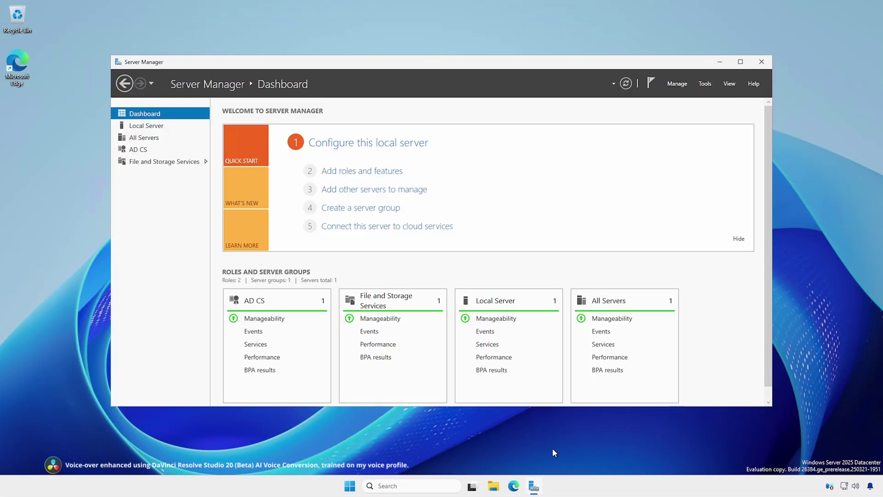
Launch Active Directory Administrative Center and show WIN11PAW's Extensions attributes.
click(705, 84)
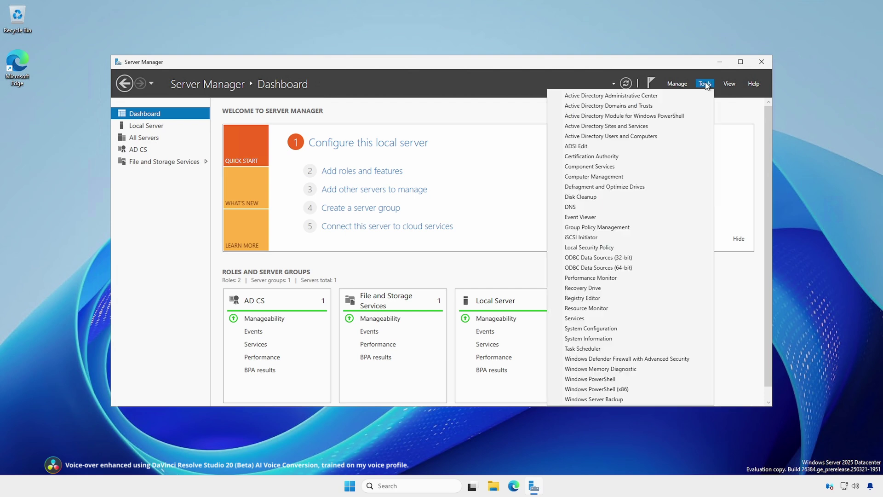
click(678, 94)
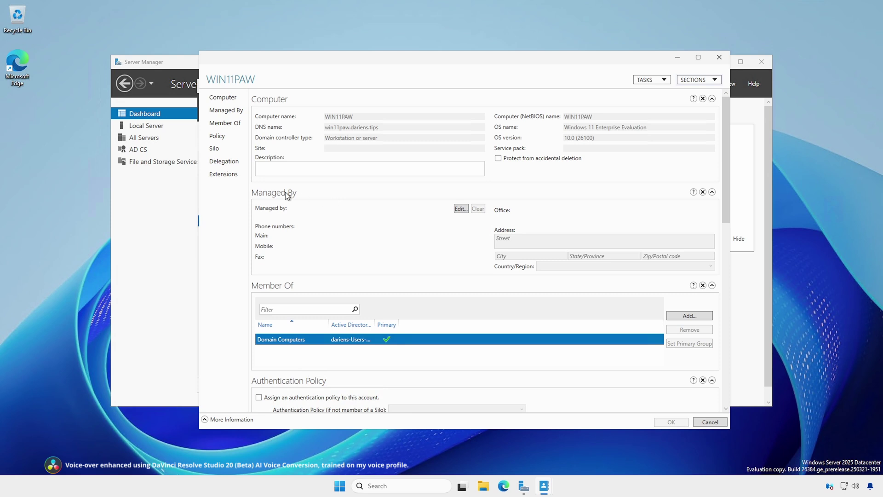
click(224, 174)
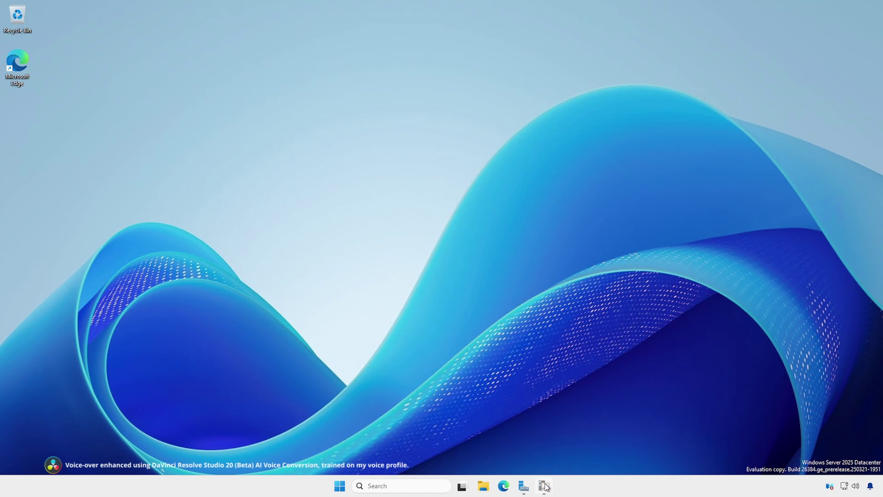
Open certsrv and sort dariens-CA05-CA's Certificate Templates by Intended Purpose.
click(544, 487)
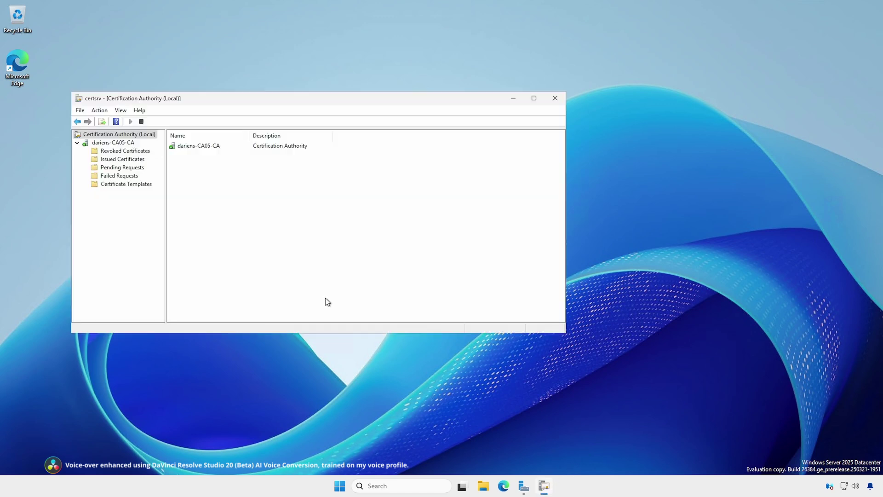
click(129, 186)
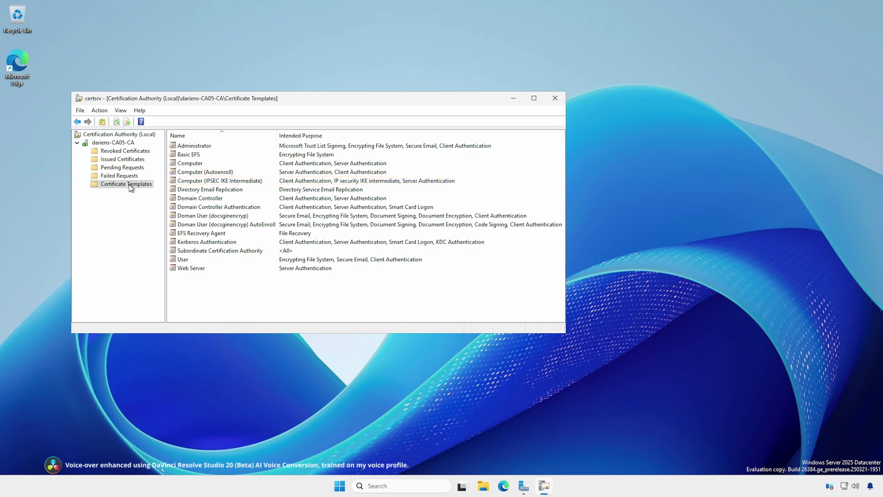
click(291, 137)
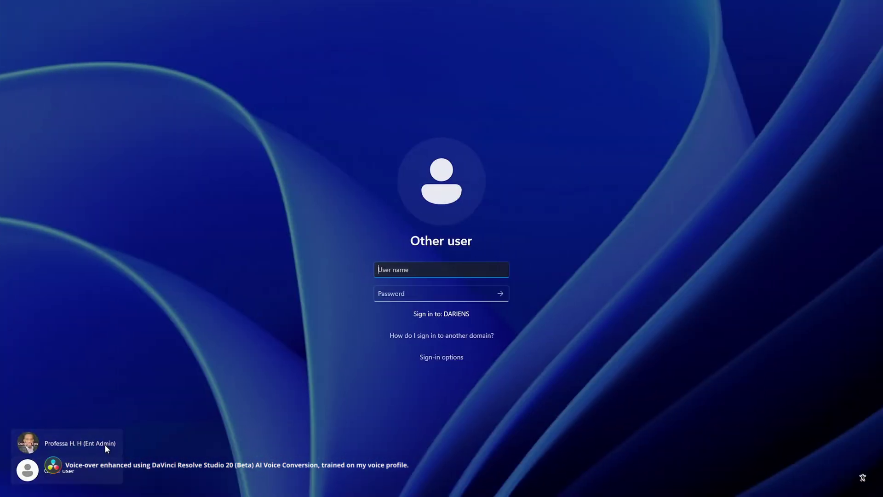
Sign in with the enterprise admin account and open the computer certificates console.
click(104, 444)
text(*****)
key(Return)
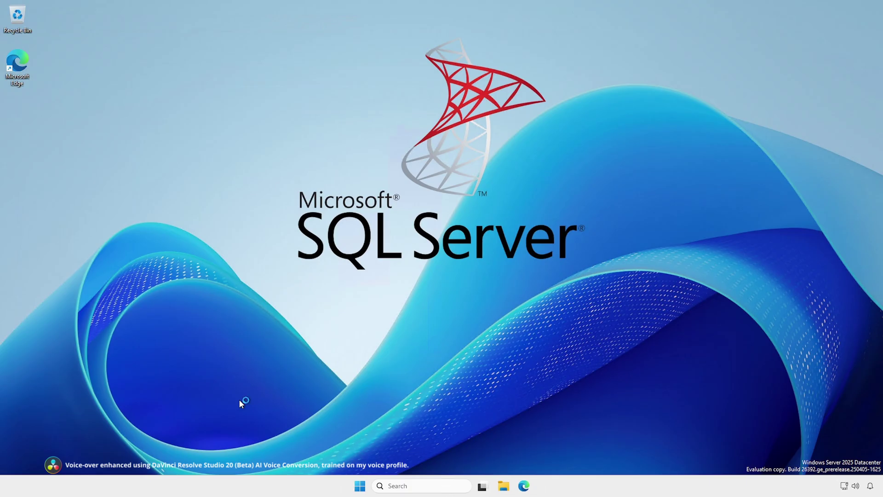
click(360, 486)
text(certificate)
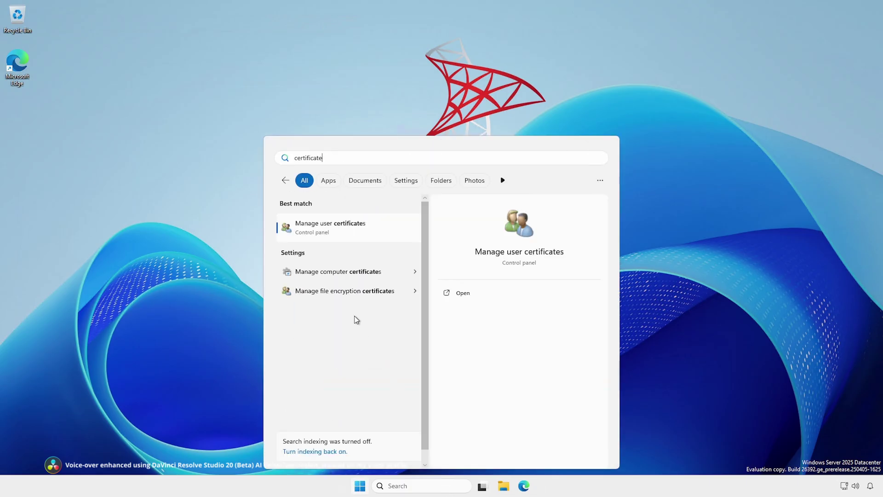
click(347, 271)
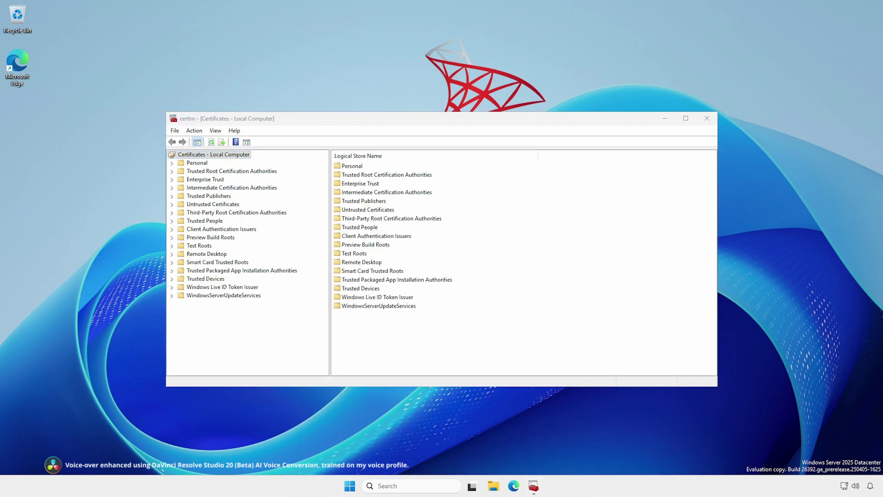
Request and enroll a Computer (IPSEC IKE Intermediate) certificate into the Personal store.
double_click(341, 167)
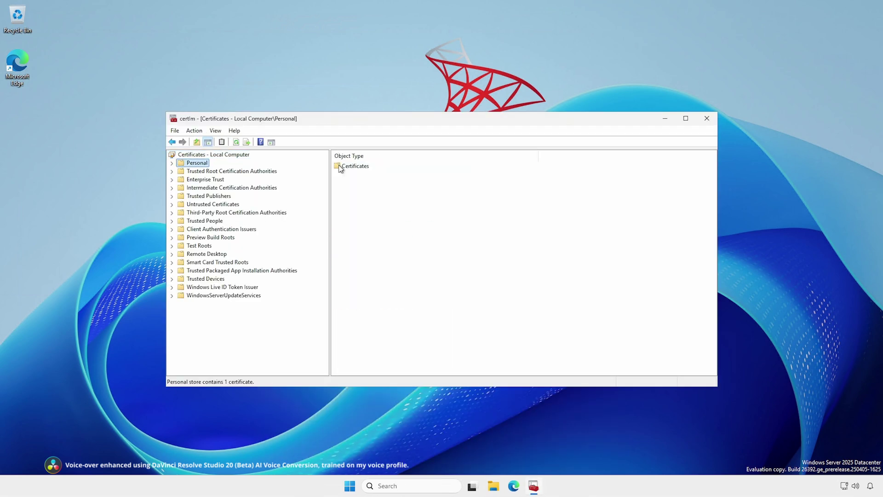
double_click(341, 167)
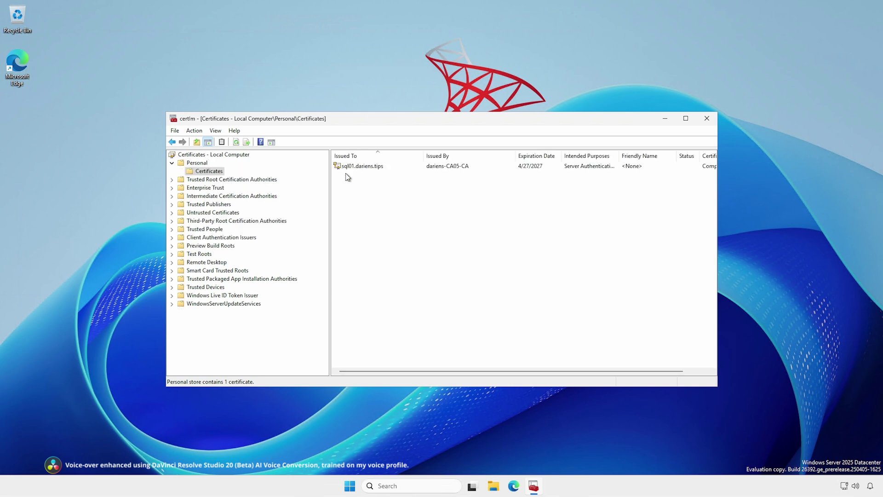
right_click(366, 195)
mouse_move(393, 198)
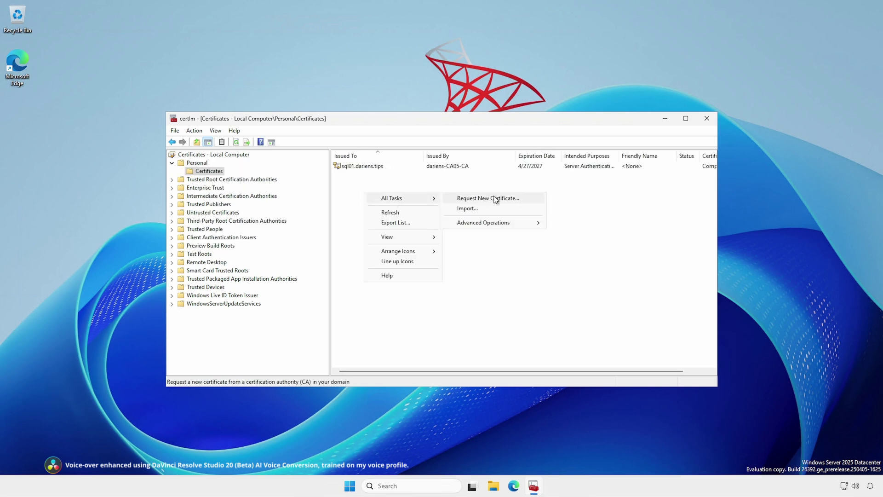
click(498, 201)
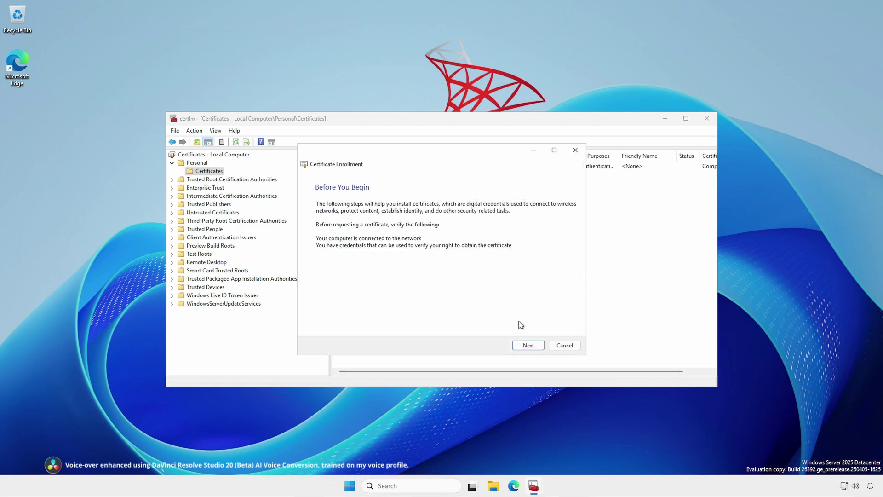
click(528, 348)
click(528, 349)
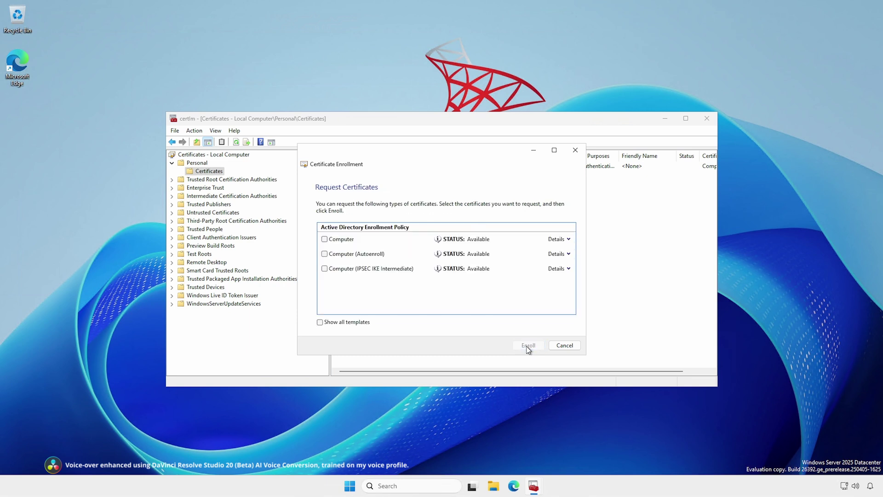
click(408, 273)
click(528, 345)
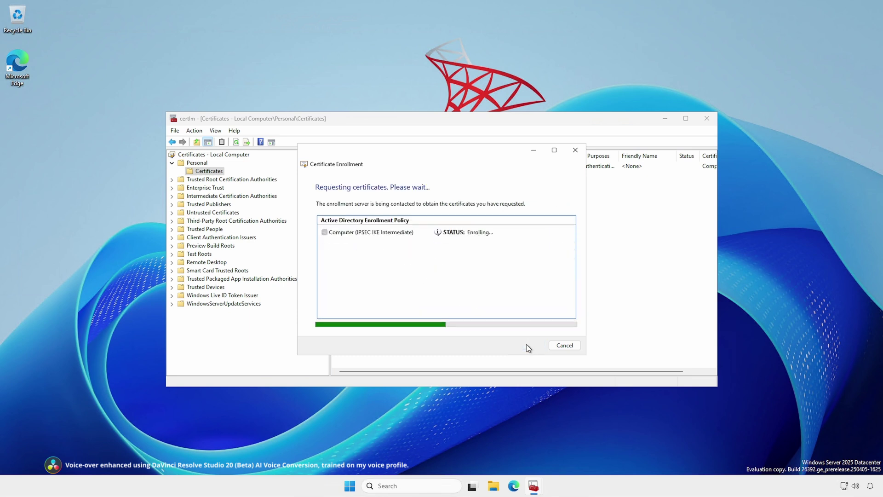
click(565, 345)
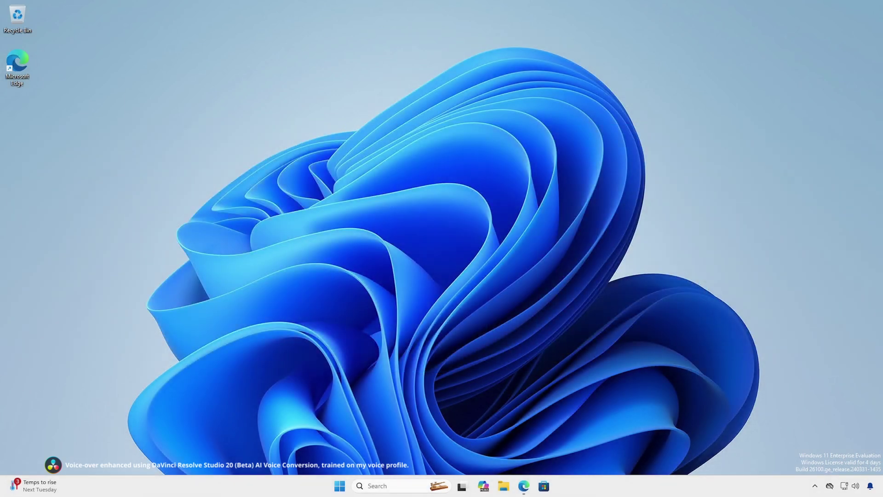
List sql01.dariens.tips's Local Machine My store certificates in Windows Admin Center.
click(524, 486)
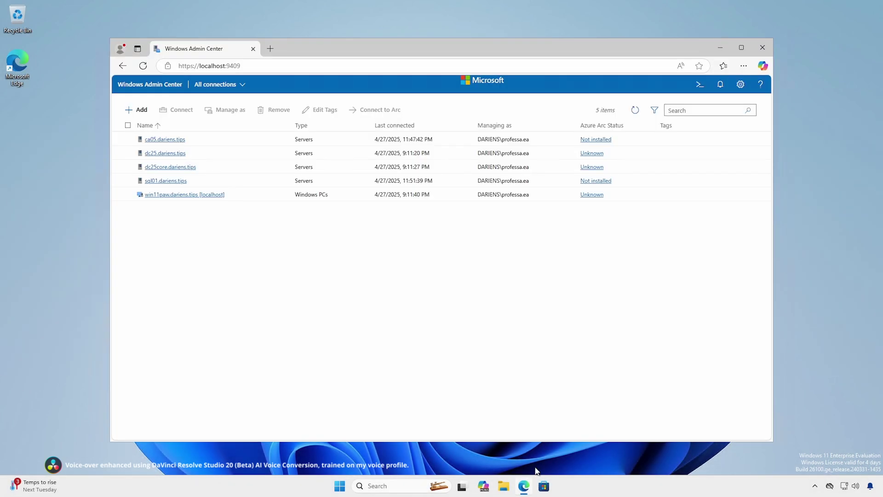
click(180, 183)
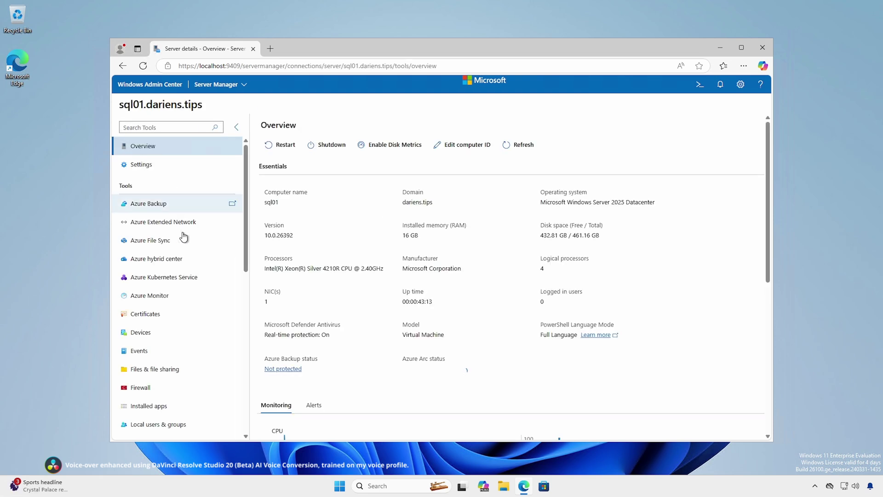
click(167, 314)
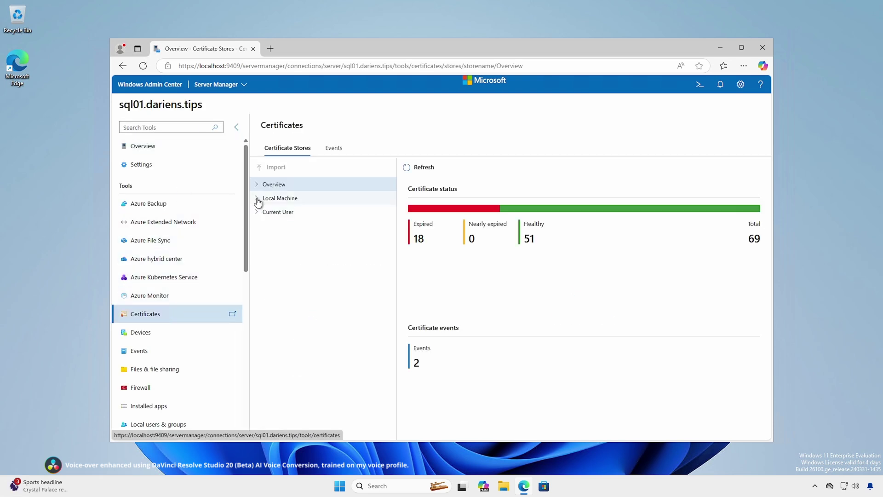
click(257, 198)
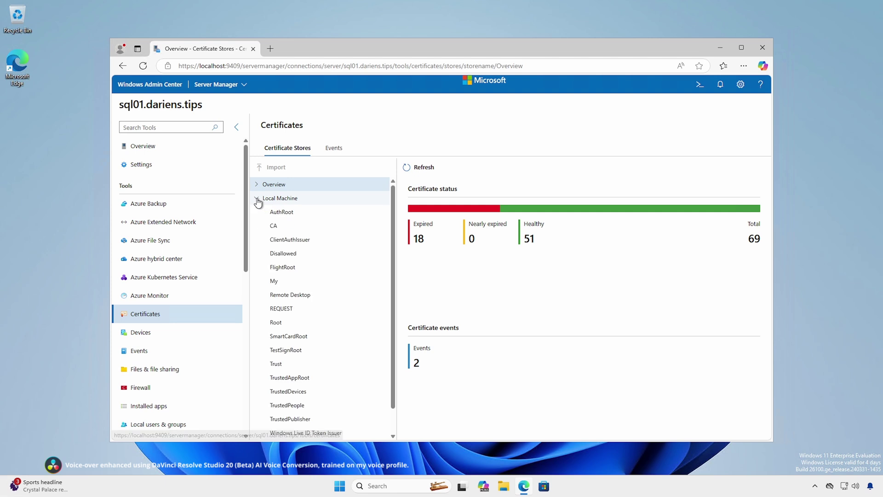
click(274, 282)
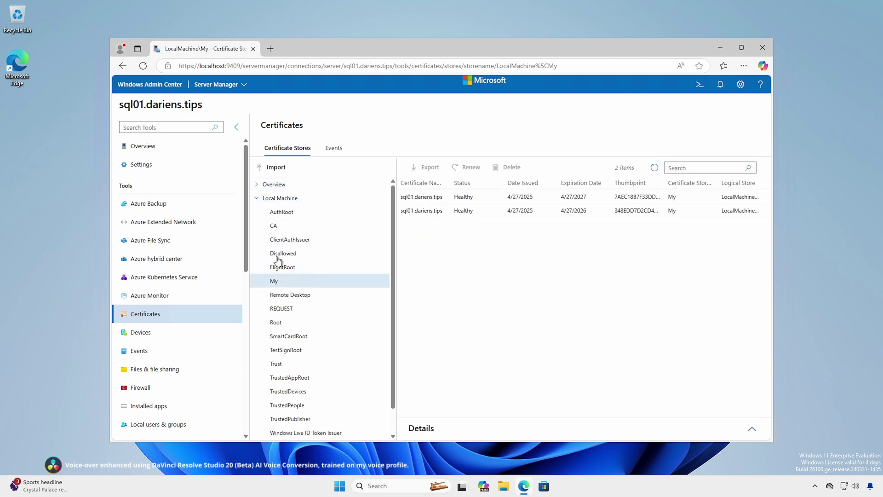
Review the second sql01.dariens.tips certificate's details, then return to All connections.
click(276, 169)
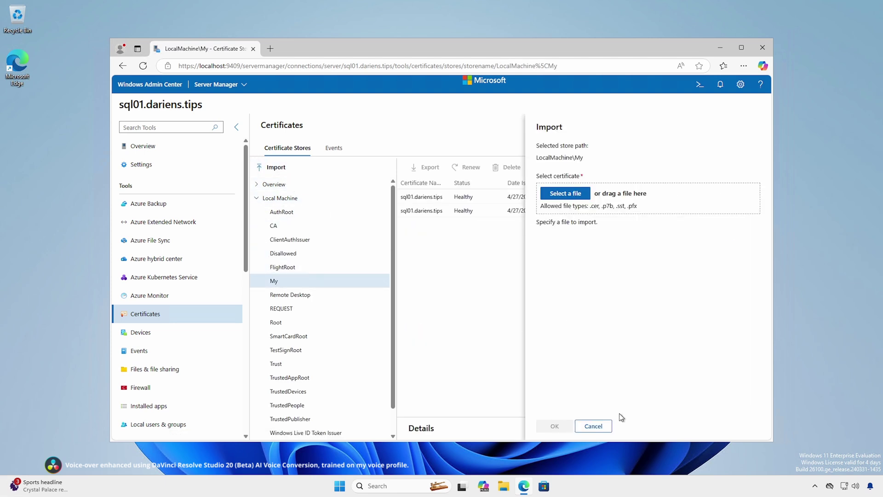
click(598, 426)
click(423, 212)
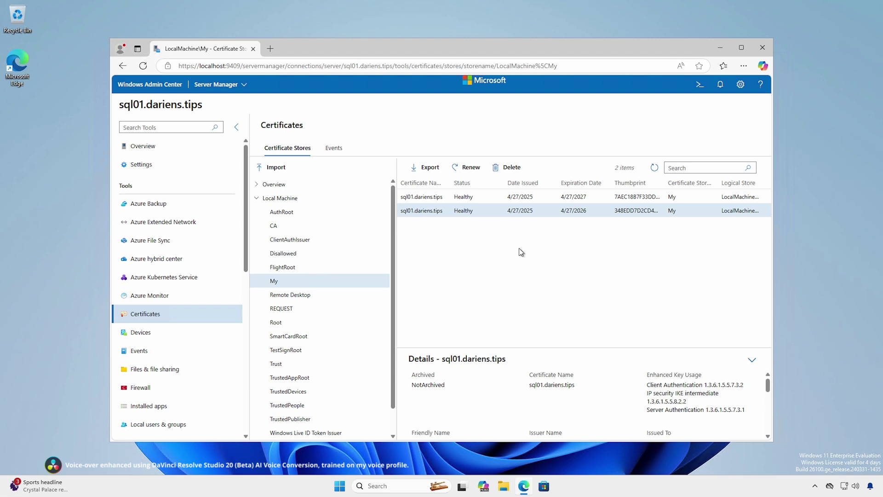
click(147, 86)
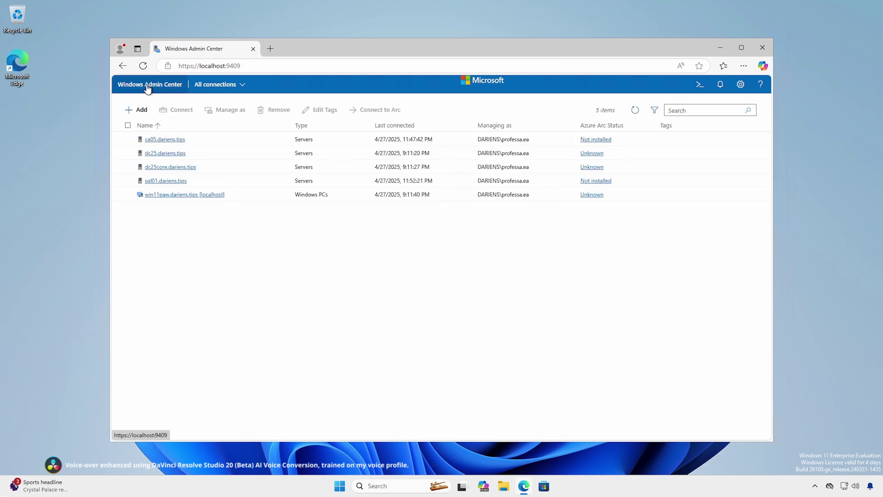
Connect to ca05.dariens.tips and scroll through its Tools list.
click(159, 140)
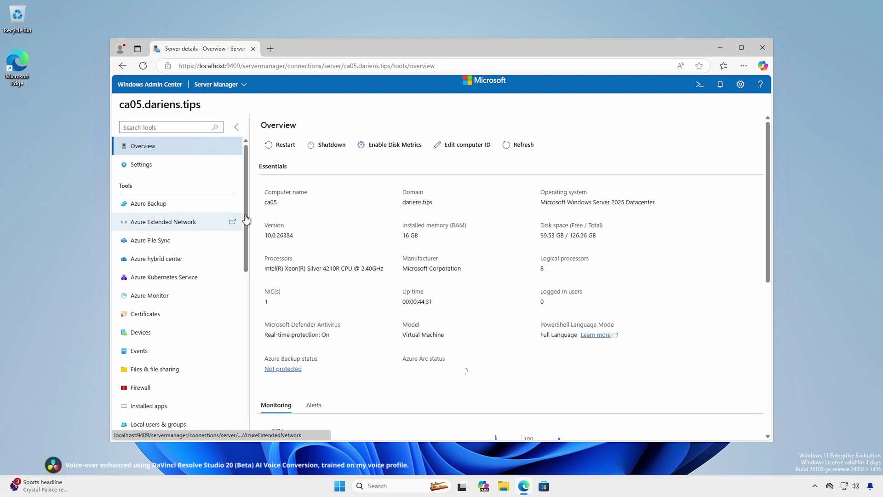
drag(247, 211, 247, 381)
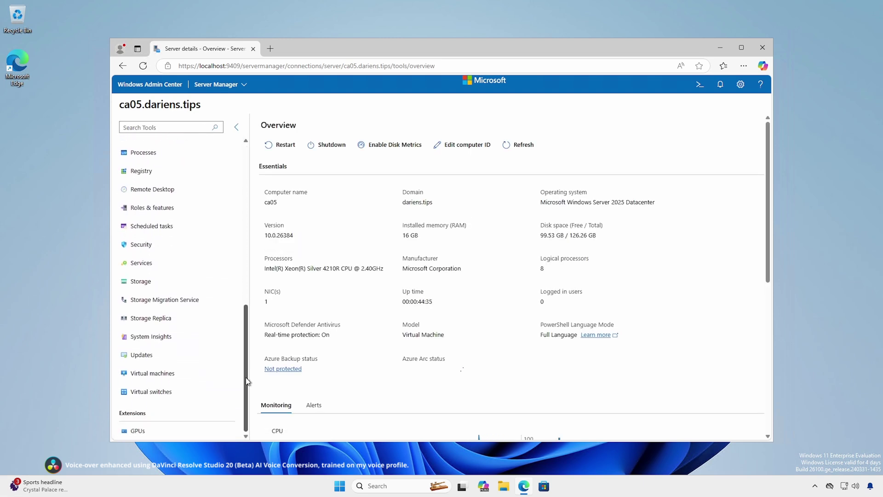